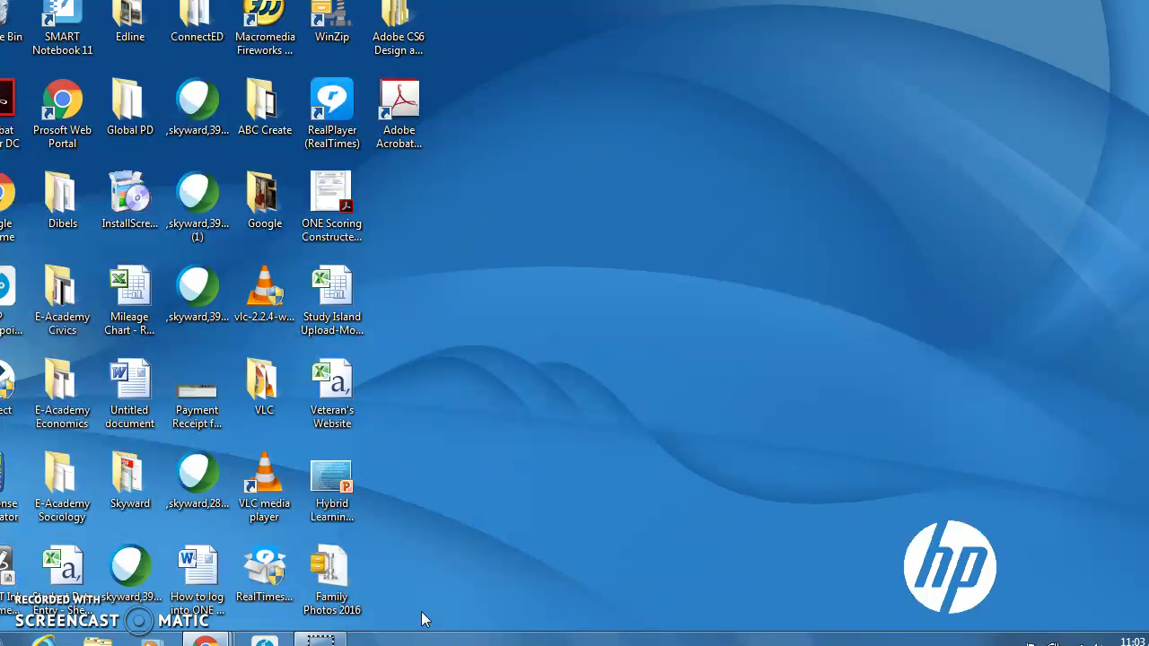
Switch to the Global PD site in Chrome and open the page for managing standards and learning targets.
left_click(455, 400)
mouse_move(205, 639)
left_click(817, 564)
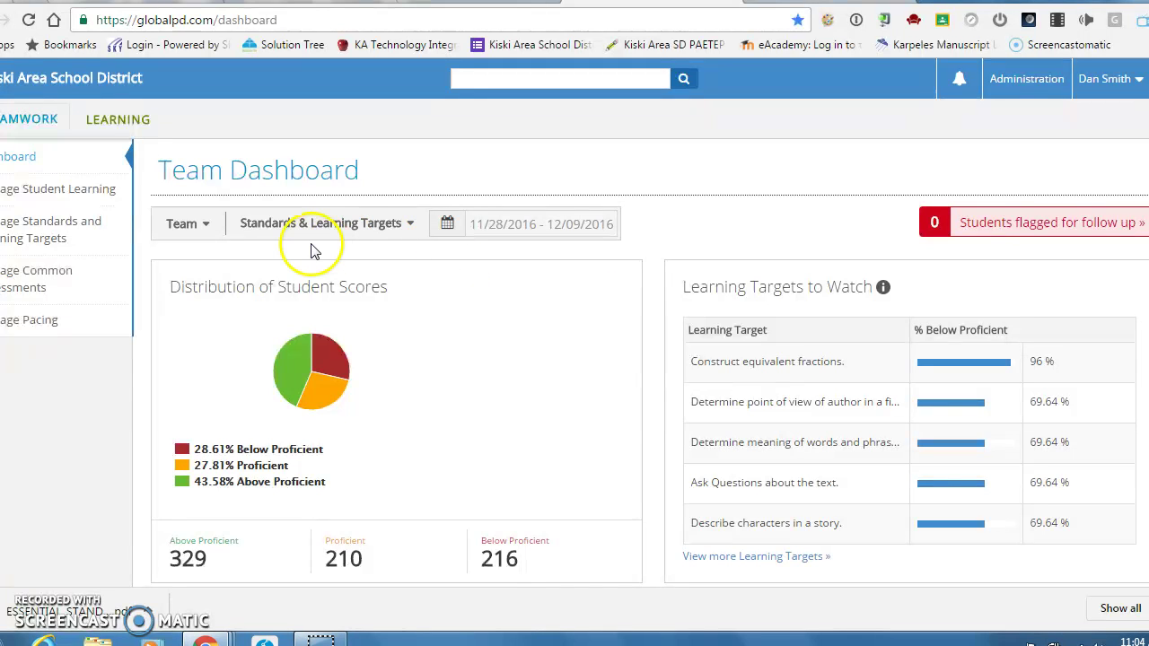
left_click(50, 226)
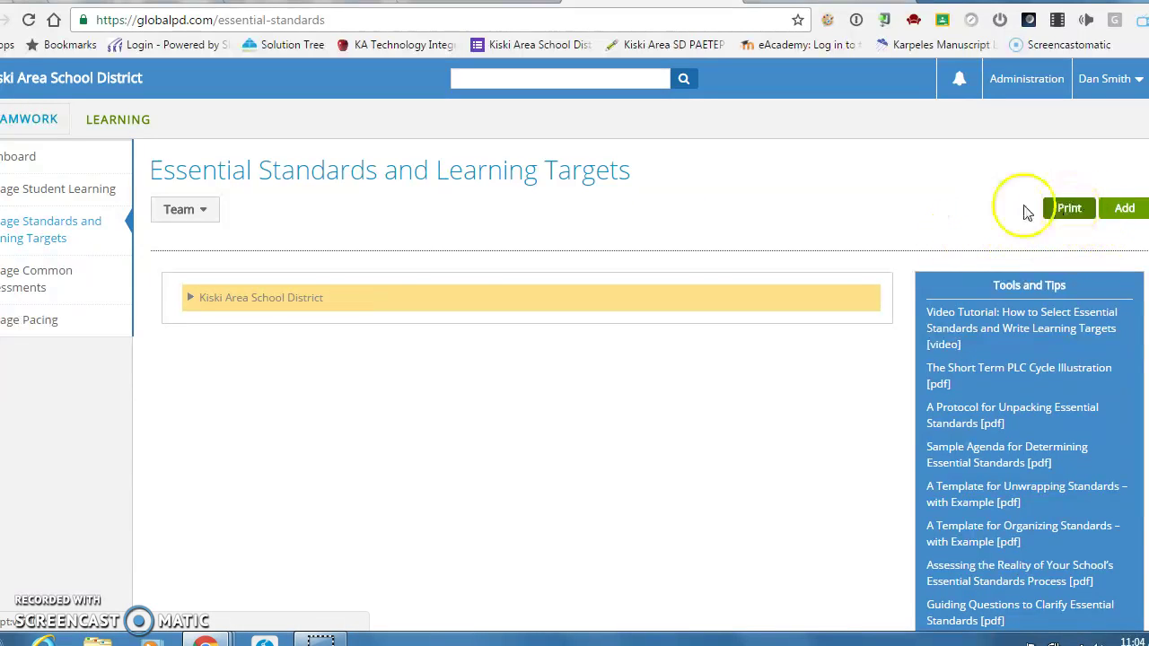
Filter the essential standards by team to show only 2 READING under Kiski Area South Primary School.
left_click(206, 211)
left_click(180, 245)
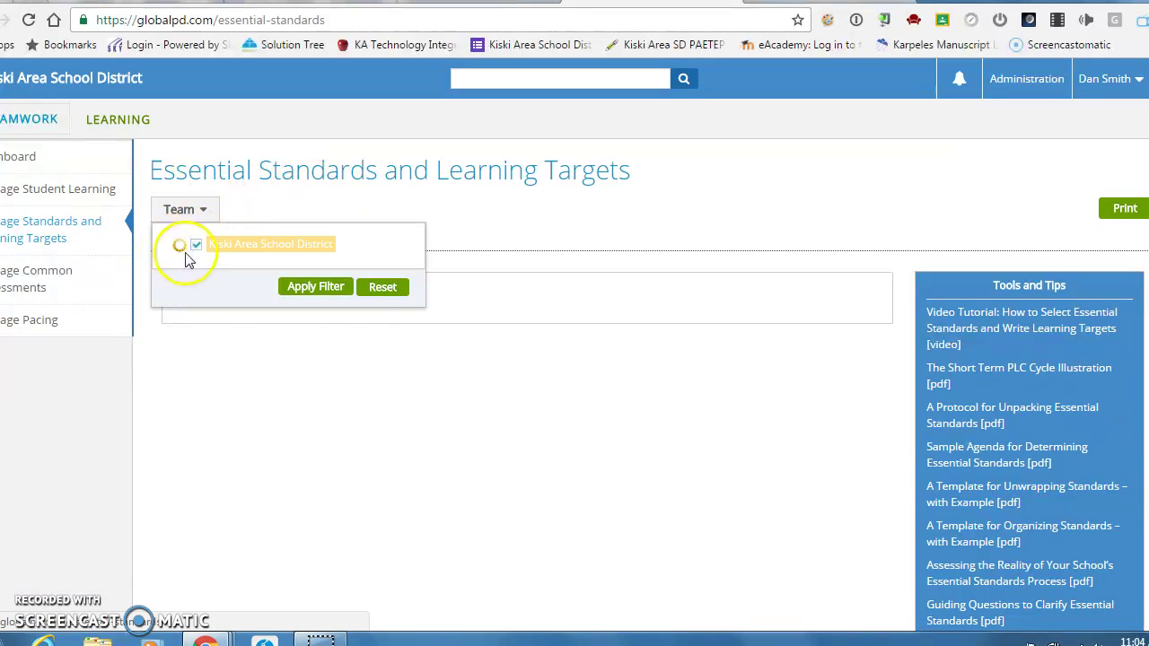
left_click(196, 244)
left_click(224, 352)
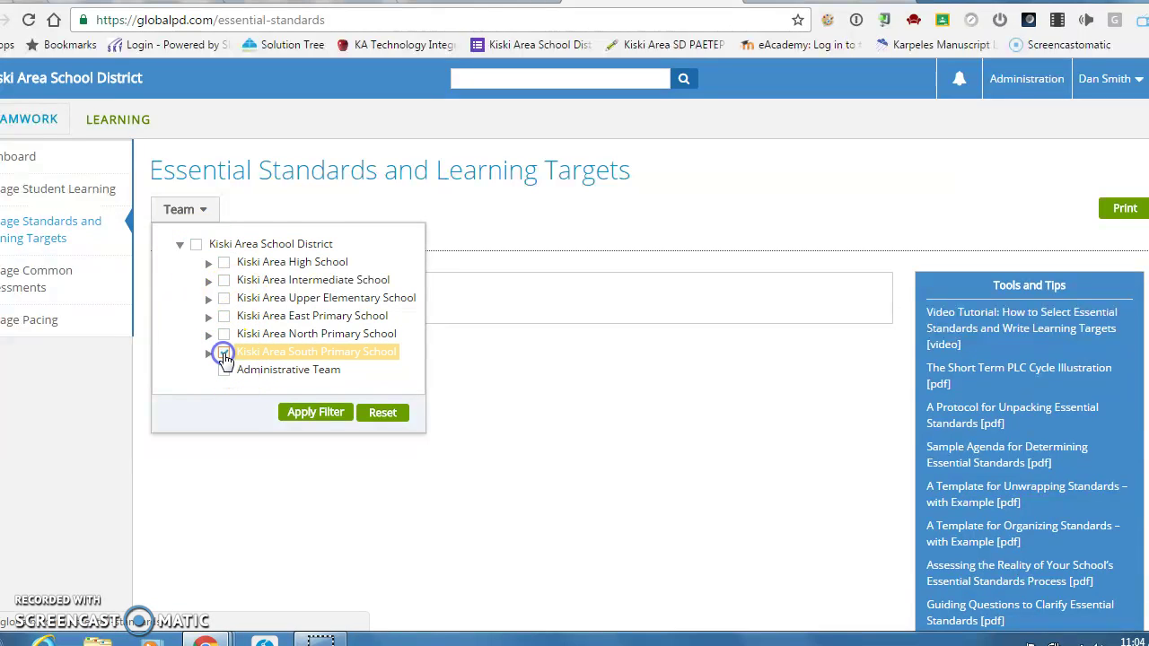
left_click(208, 354)
left_click(224, 352)
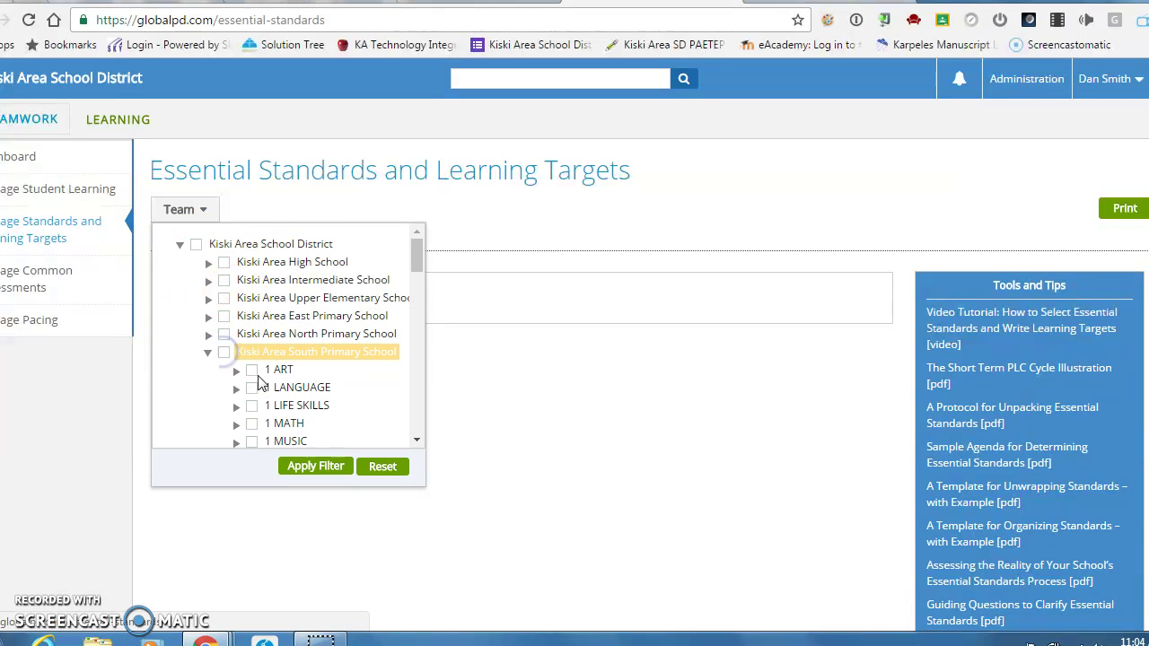
scroll(262, 382, "down", 5)
scroll(265, 384, "down", 1)
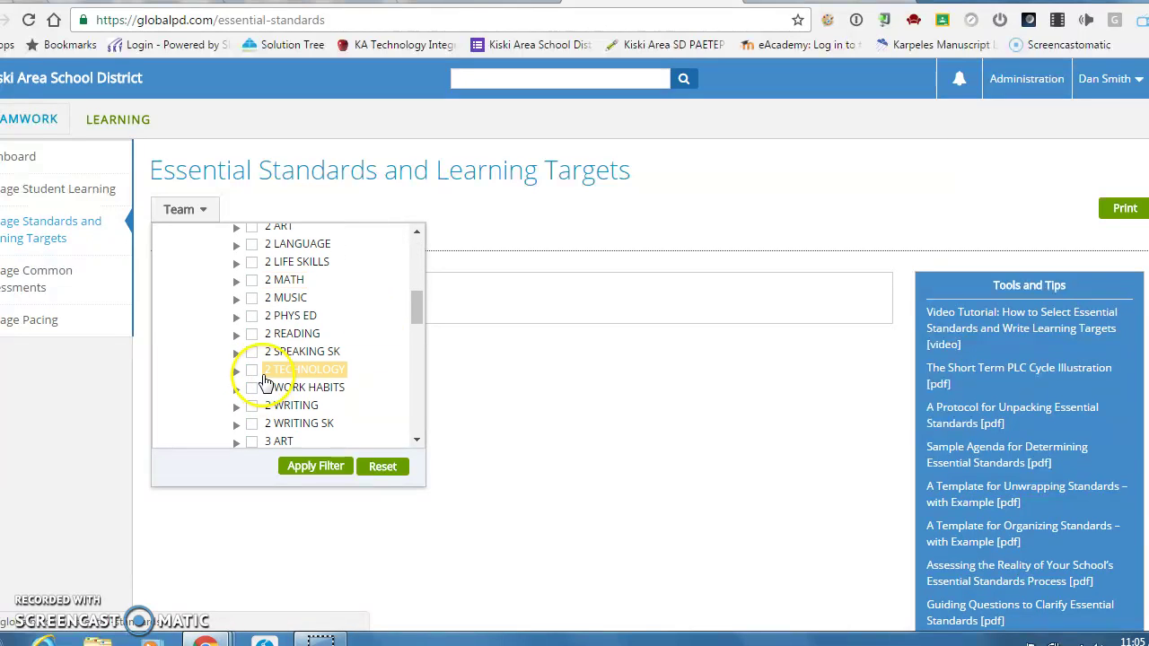
left_click(252, 333)
left_click(316, 466)
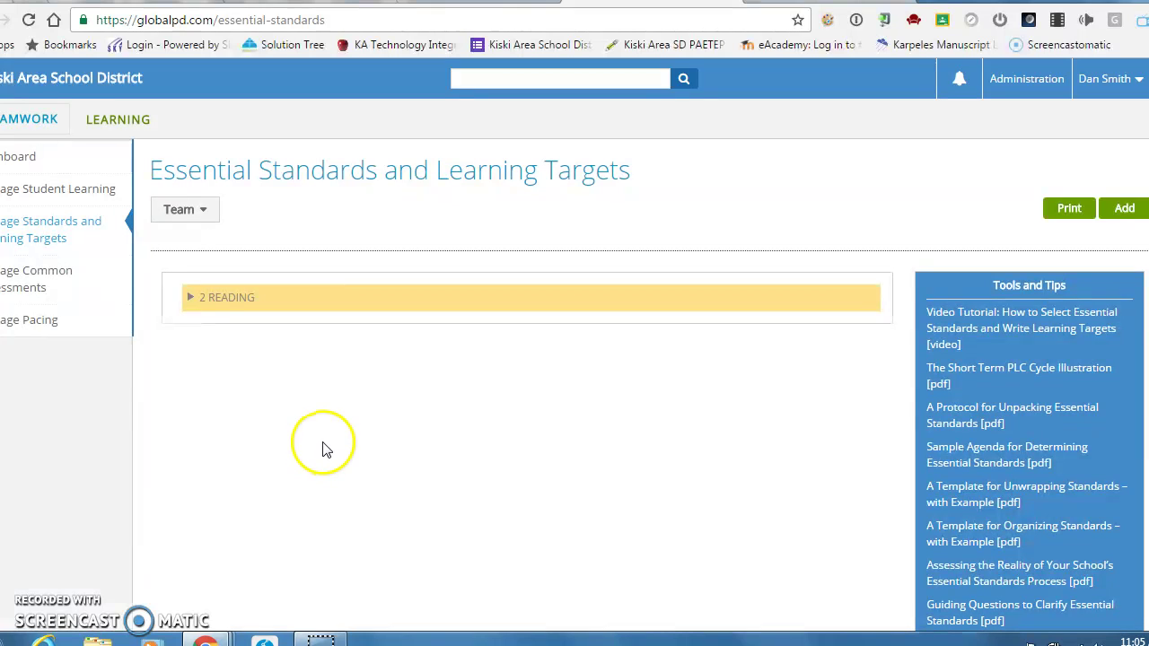
Expand the 2 READING team and its essential standard CC.1.3.2.E to show the learning targets.
left_click(193, 302)
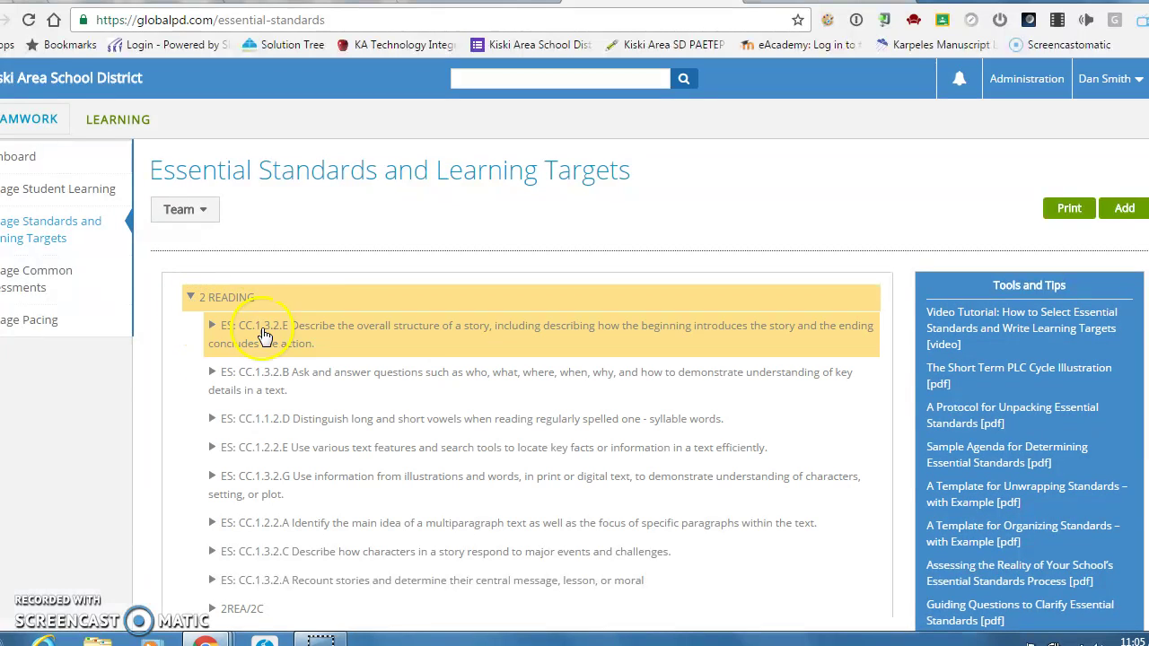
scroll(316, 525, "down", 1)
scroll(321, 521, "down", 3)
scroll(291, 530, "up", 3)
left_click(213, 329)
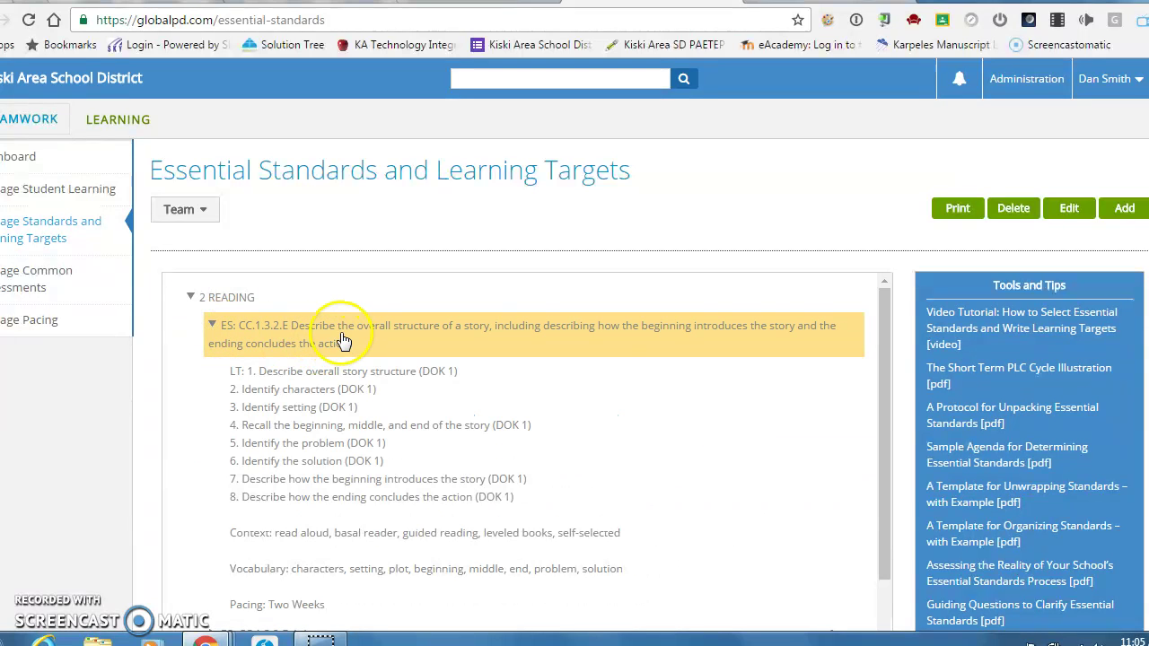
Print the essential standards to a PDF saved on the Desktop as ESSENTIAL_STANDARD_DETAILS.
left_click(958, 209)
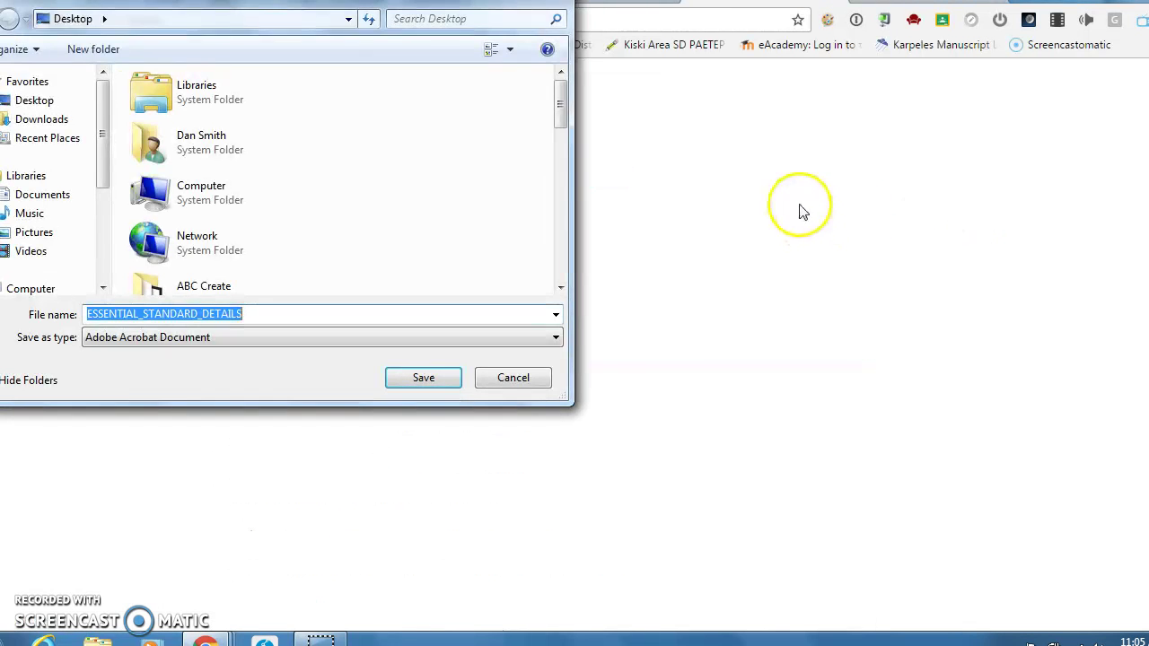
left_click_drag(303, 3, 469, 93)
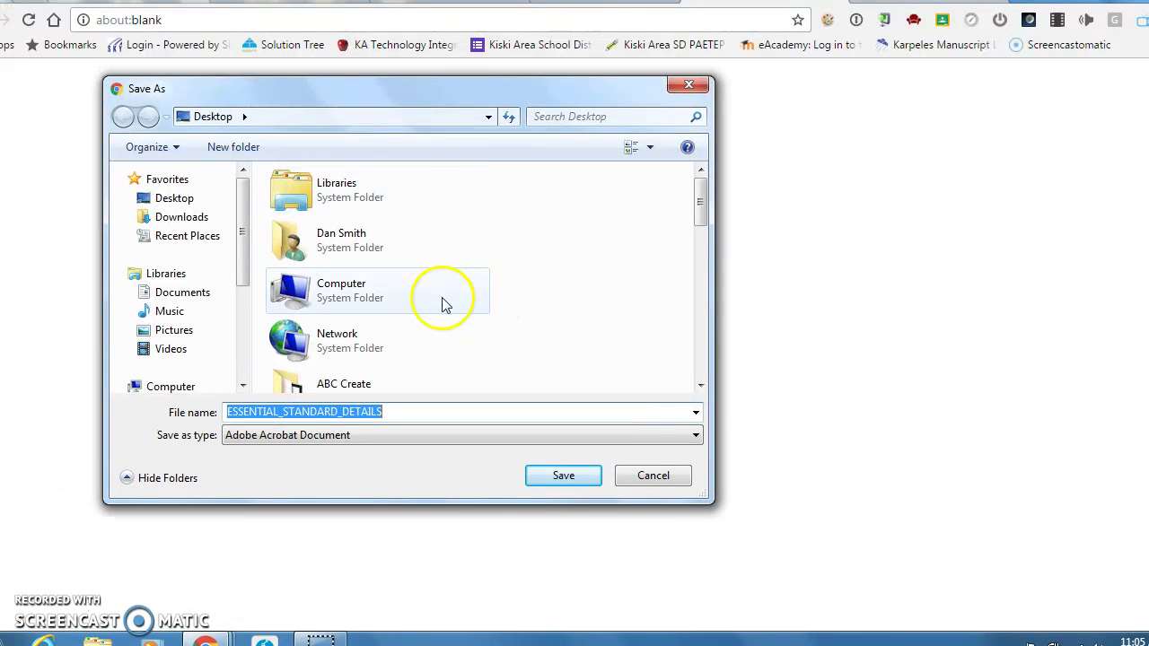
left_click(173, 205)
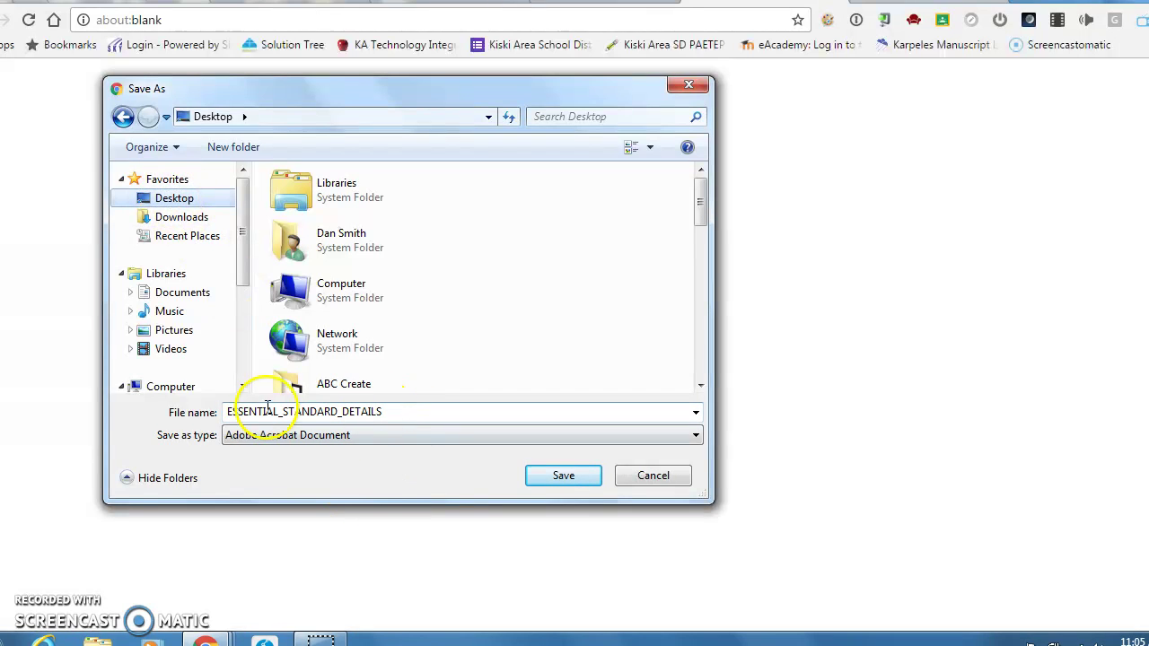
left_click_drag(226, 412, 395, 412)
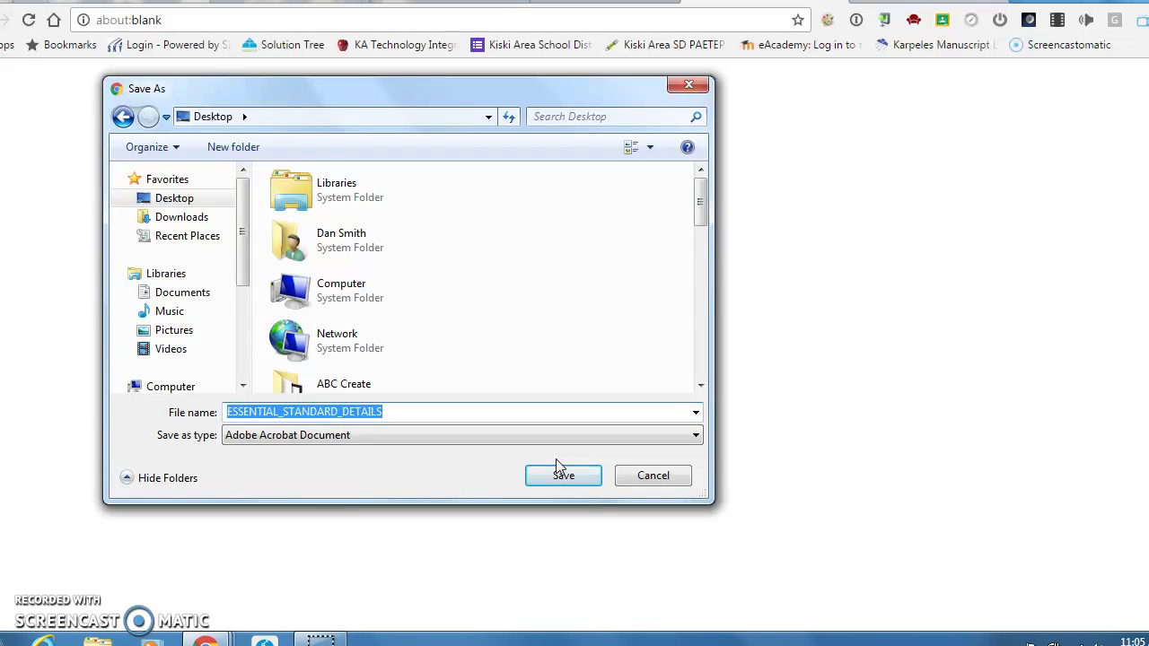
left_click(573, 479)
left_click(572, 481)
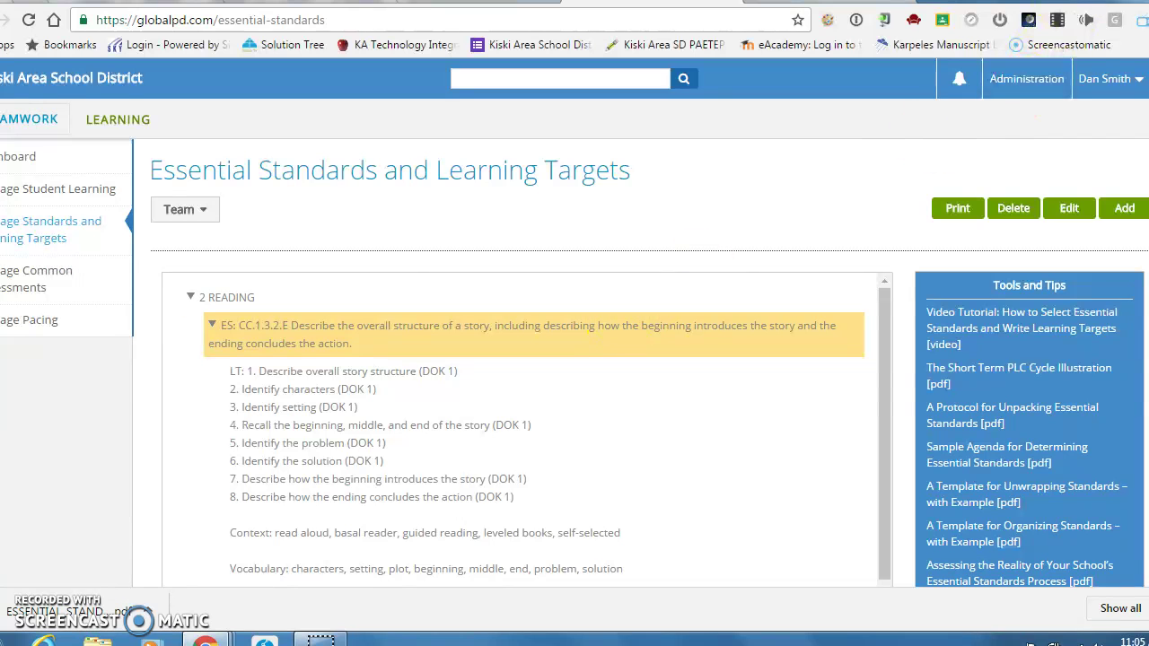
Open the saved ESSENTIAL_STANDARD_DETAILS PDF from the desktop, look through its pages and close it.
left_click(1128, 1)
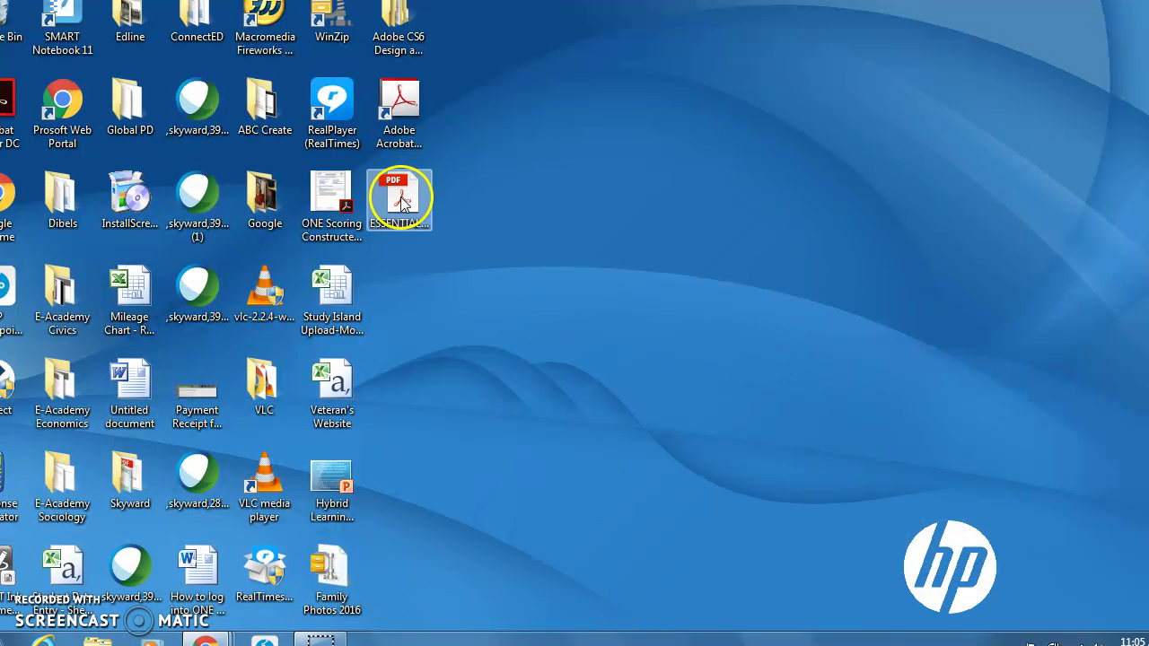
double_click(404, 198)
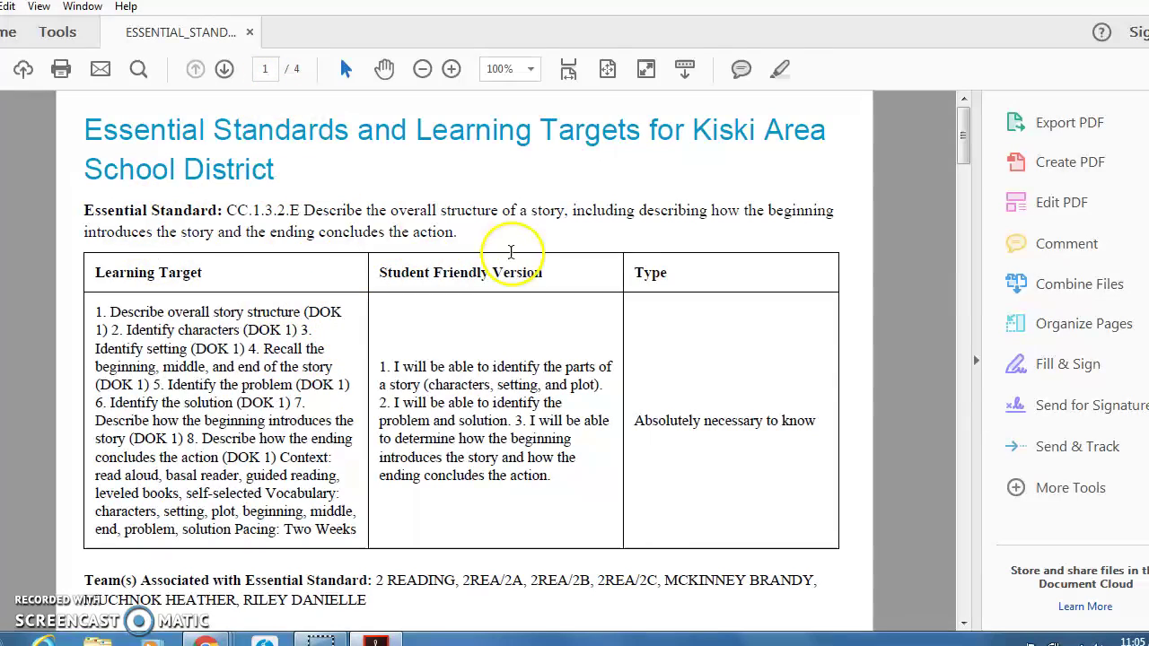
scroll(510, 252, "down", 10)
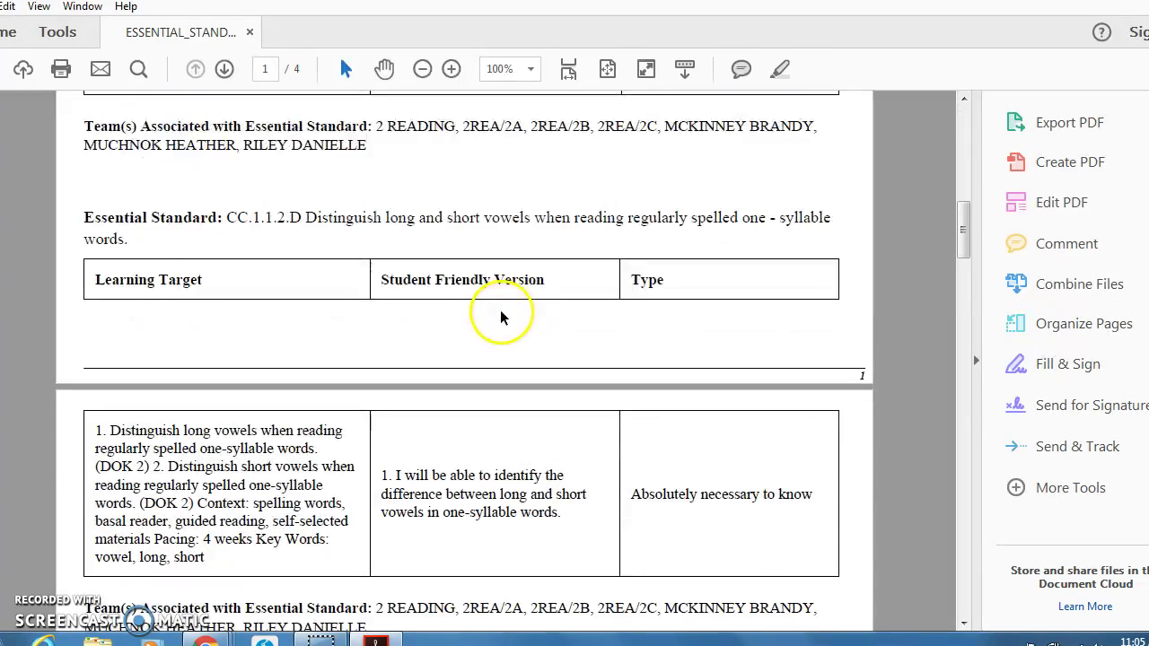
scroll(501, 317, "down", 10)
scroll(500, 321, "up", 10)
scroll(462, 314, "up", 10)
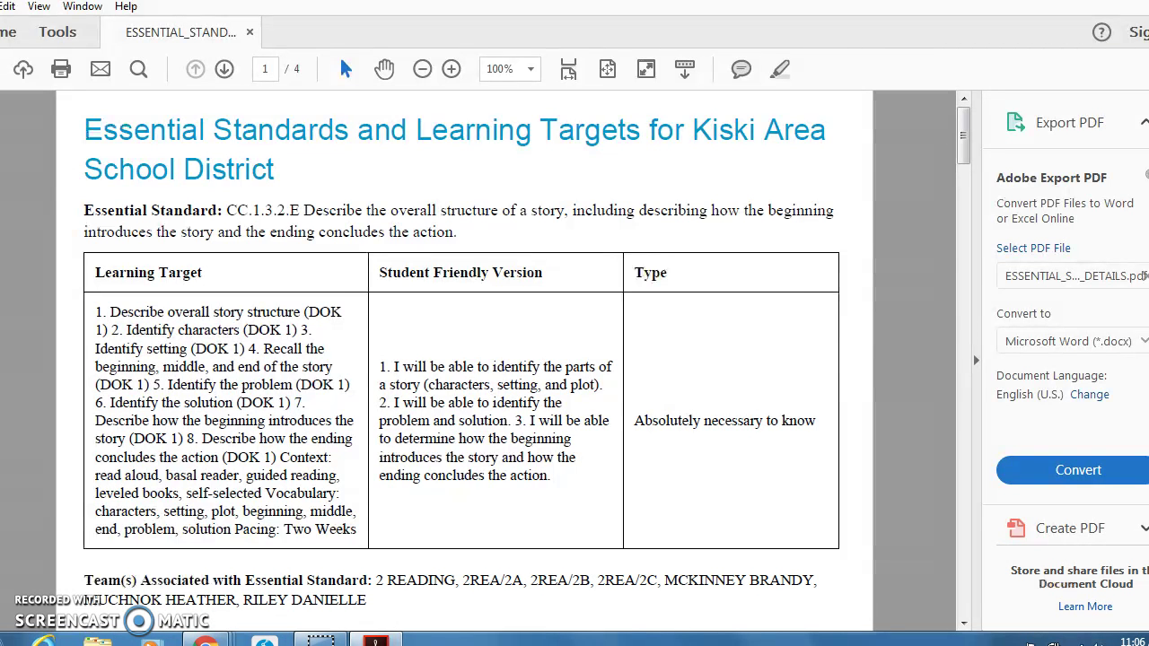
key("alt+F4")
left_click(663, 352)
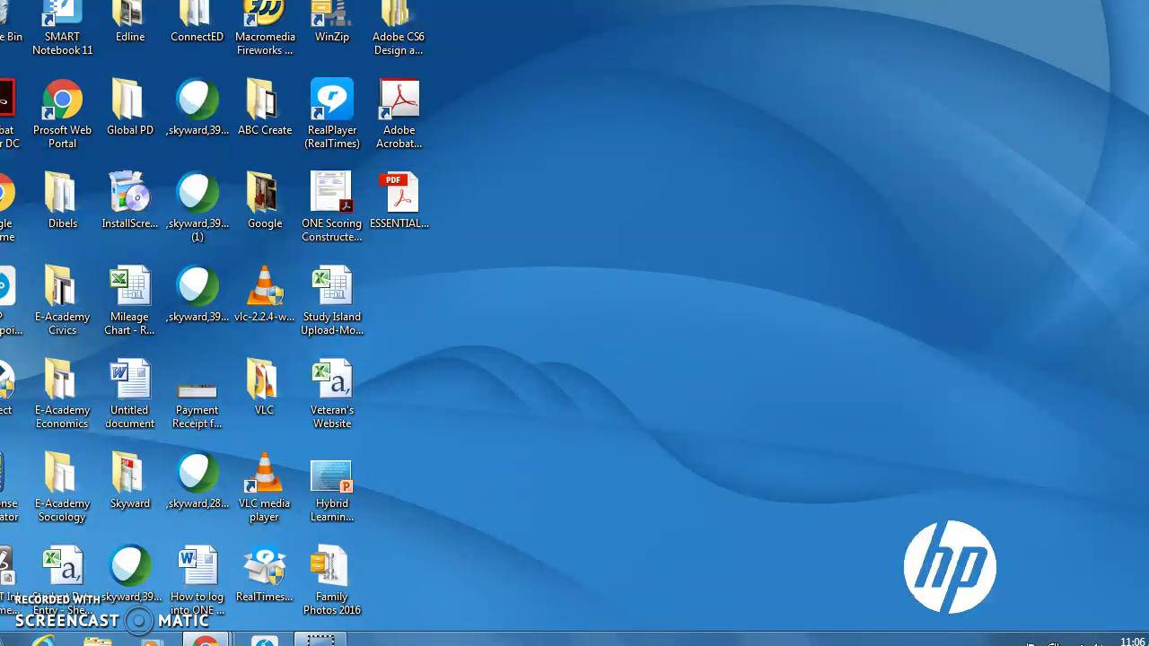
Switch back to the Global PD site in Chrome and open the Team Dashboard.
mouse_move(205, 640)
left_click(879, 548)
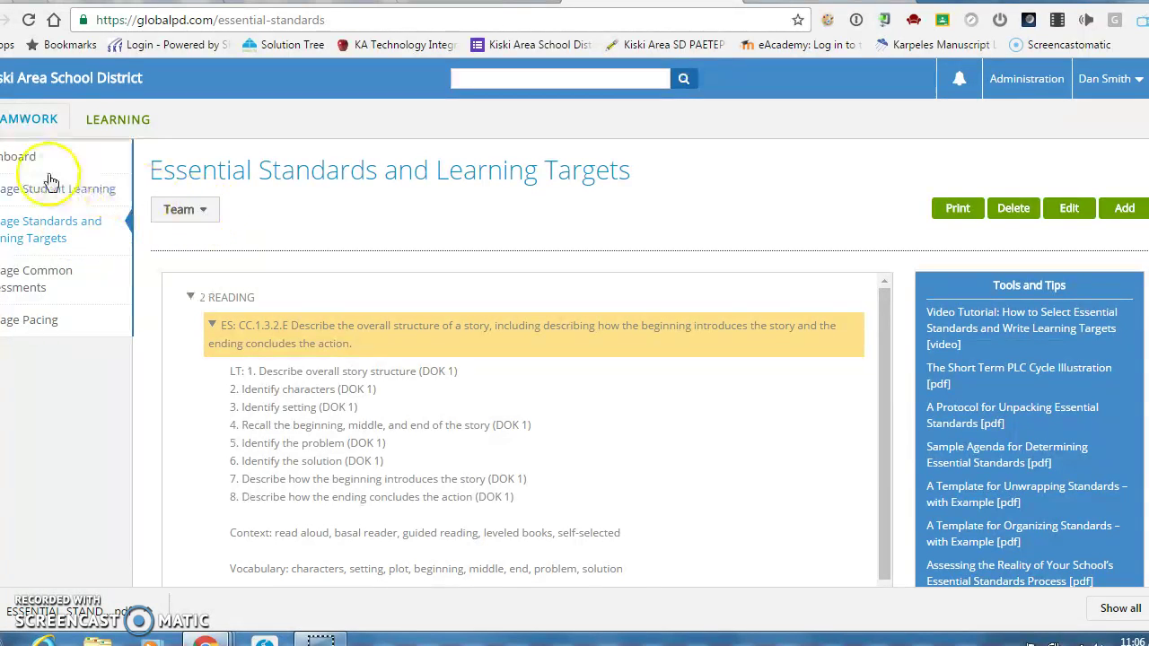
left_click(12, 160)
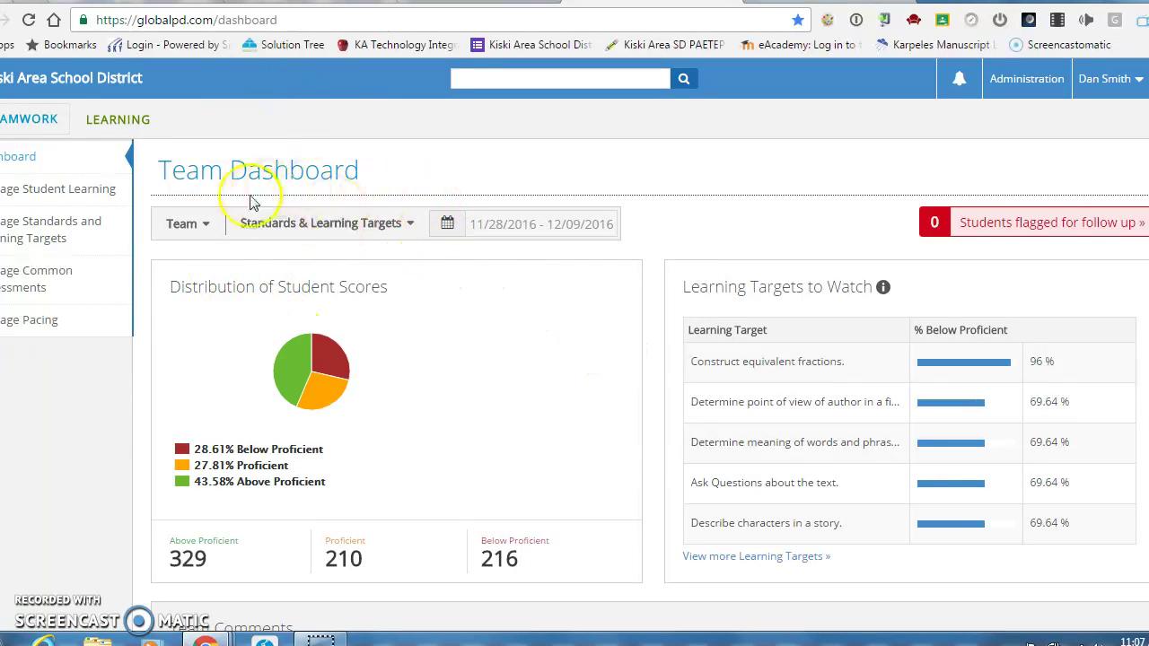
Open the dashboard's Standards & Learning Targets filter and look through the list of standards.
left_click(413, 225)
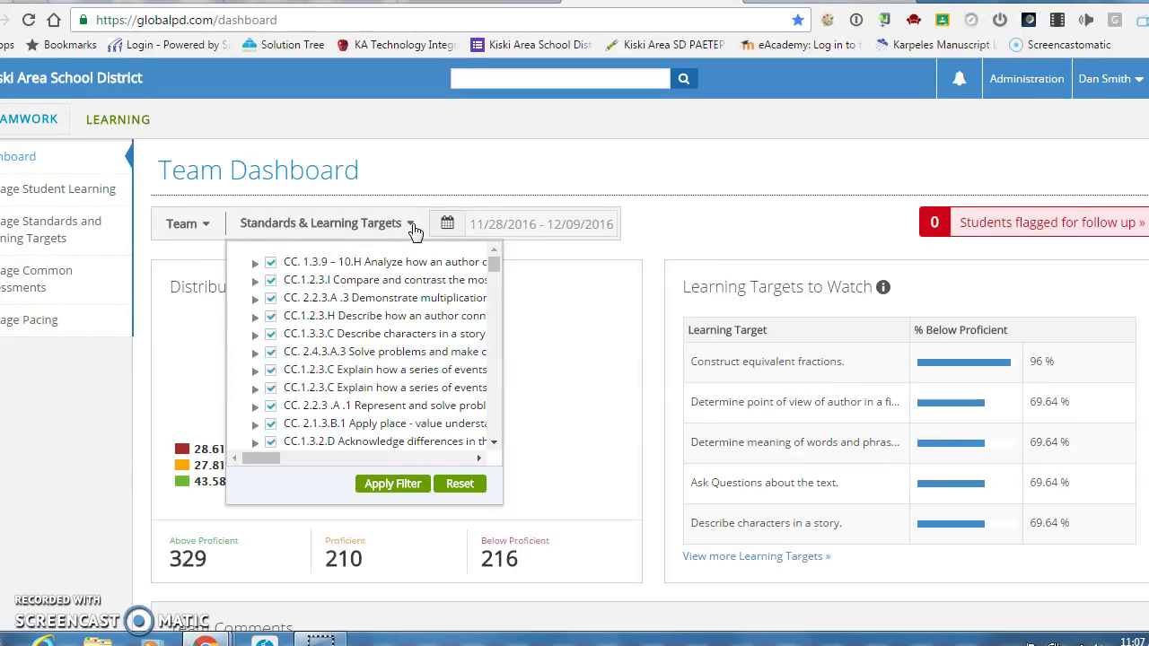
left_click(270, 262)
mouse_move(496, 263)
left_mouse_down()
mouse_move(497, 449)
mouse_move(497, 257)
left_mouse_up()
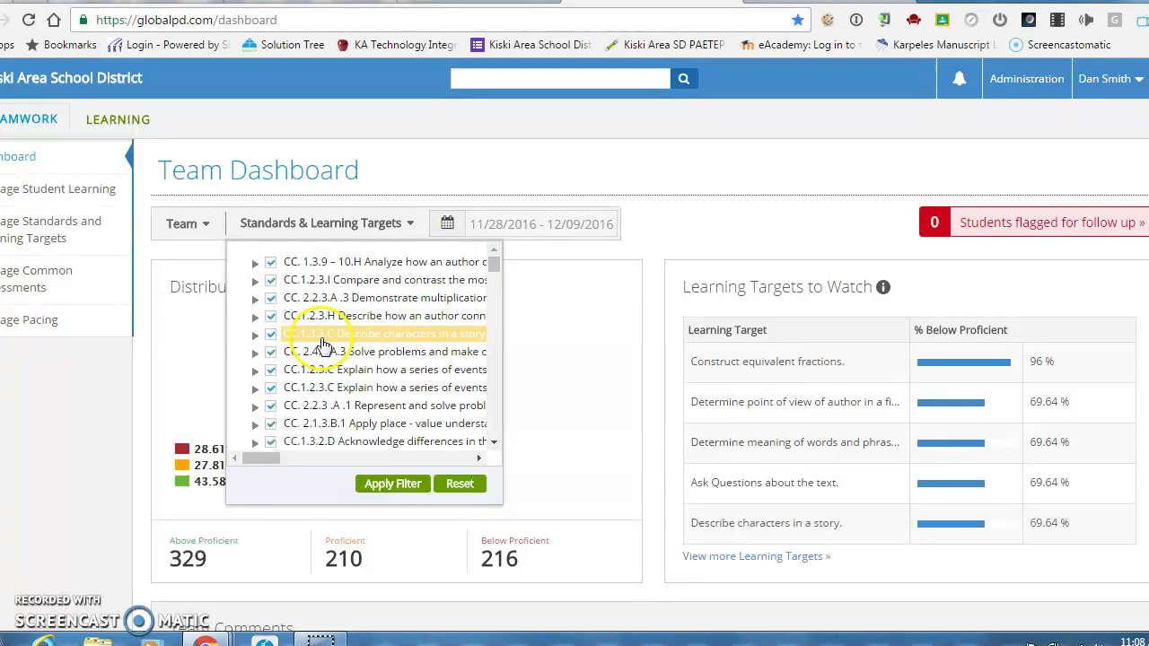
left_click(492, 262)
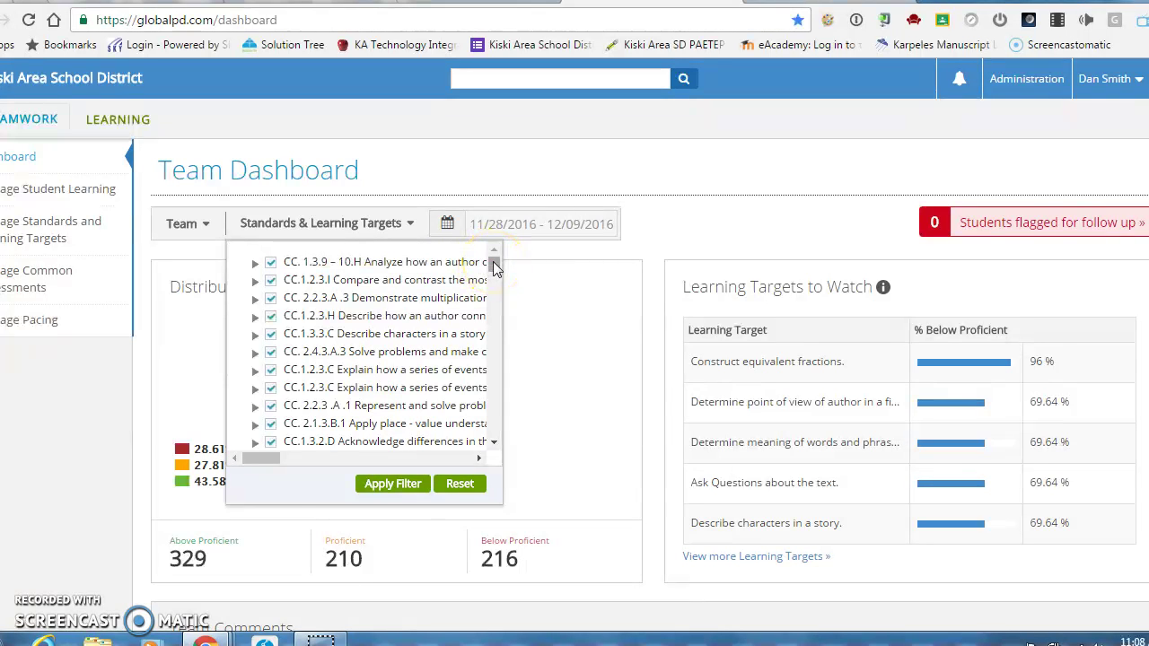
mouse_move(493, 263)
left_mouse_down()
mouse_move(490, 436)
mouse_move(496, 257)
left_mouse_up()
left_click(406, 222)
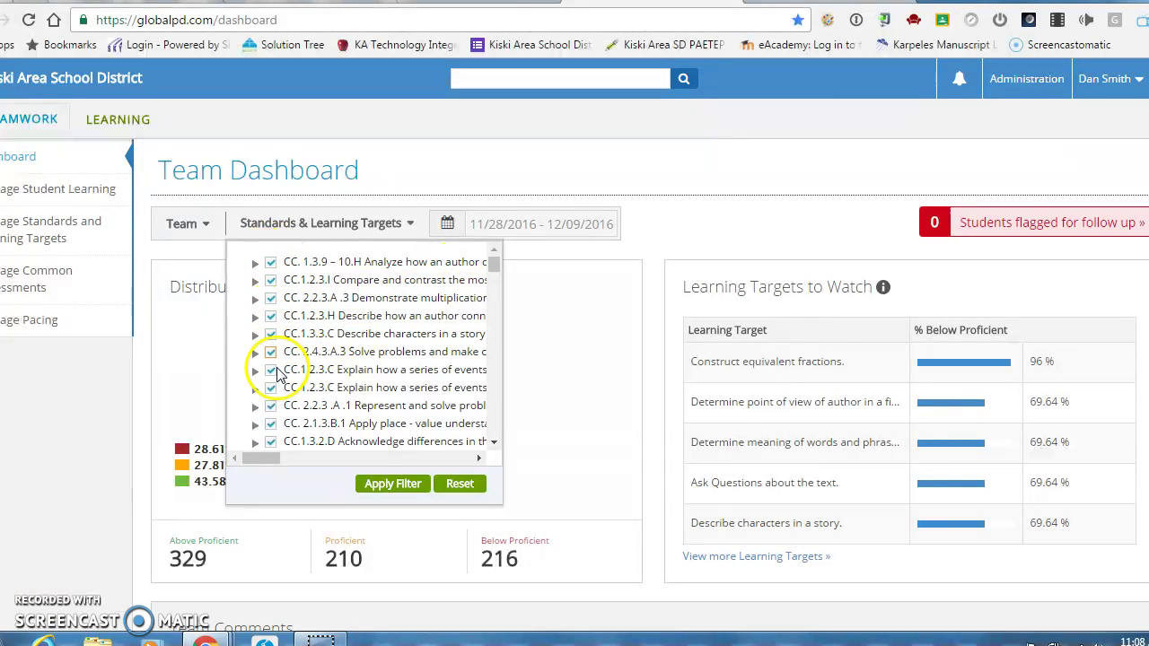
Try unchecking and rechecking the first three standards in the filter, and reset the selection.
left_click(270, 262)
left_click(270, 280)
left_click(270, 298)
left_click(270, 298)
left_click(271, 262)
left_click(270, 281)
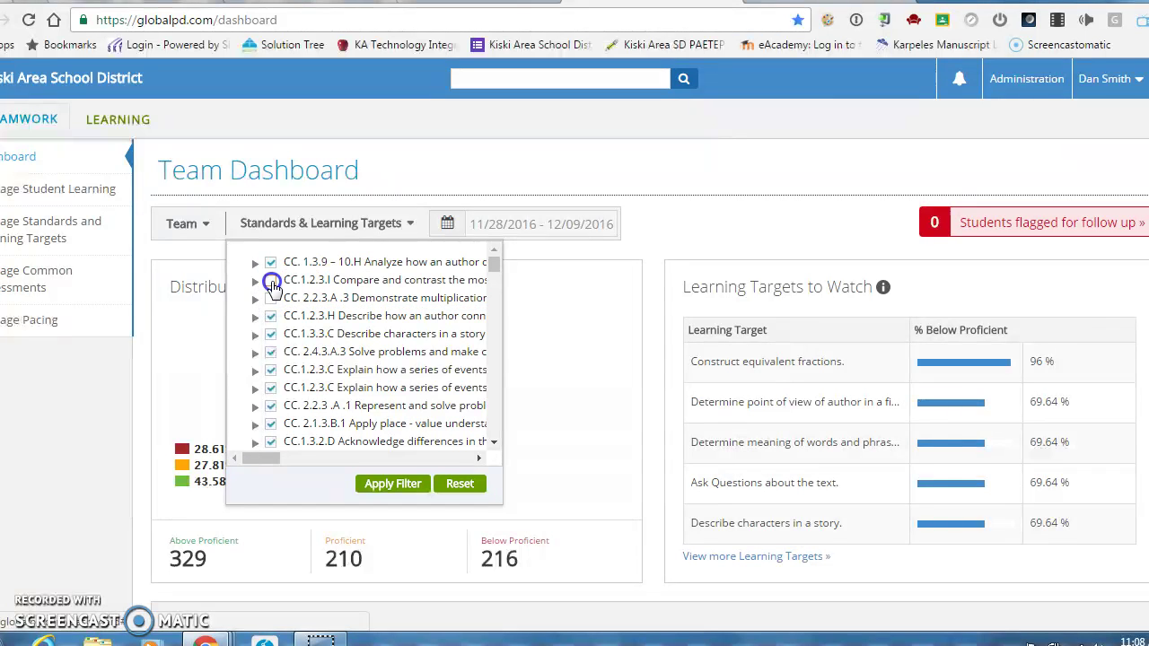
left_click(459, 487)
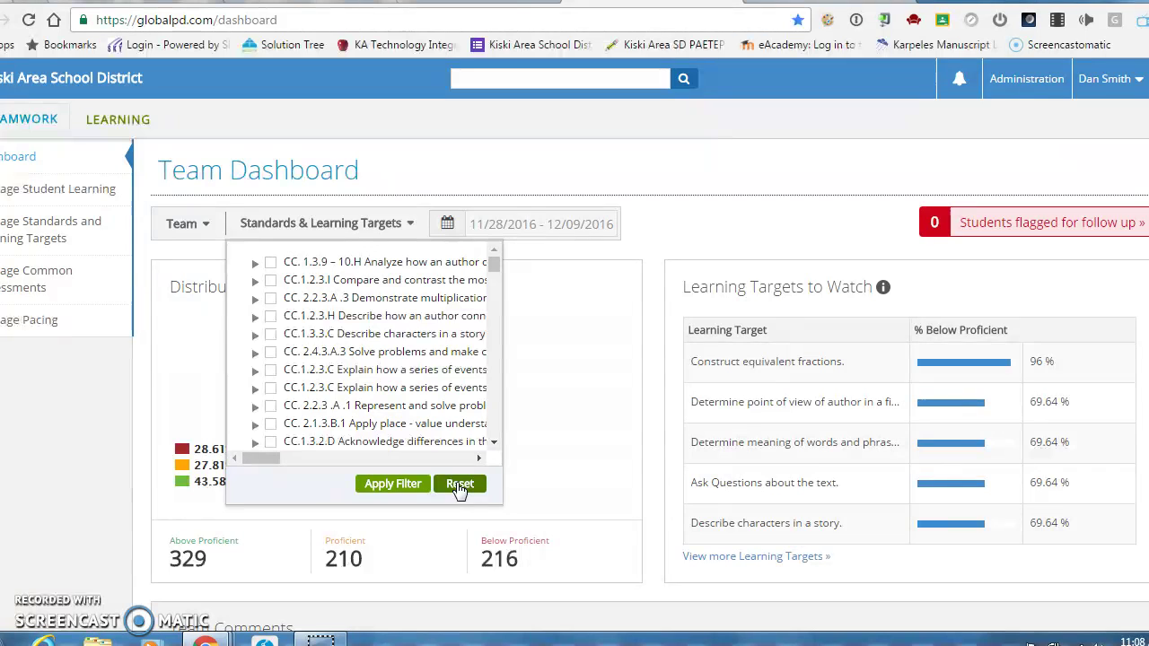
Try selecting only the second CC.1.2.3.C standard, uncheck it, and reset the filter's selection.
left_click(271, 388)
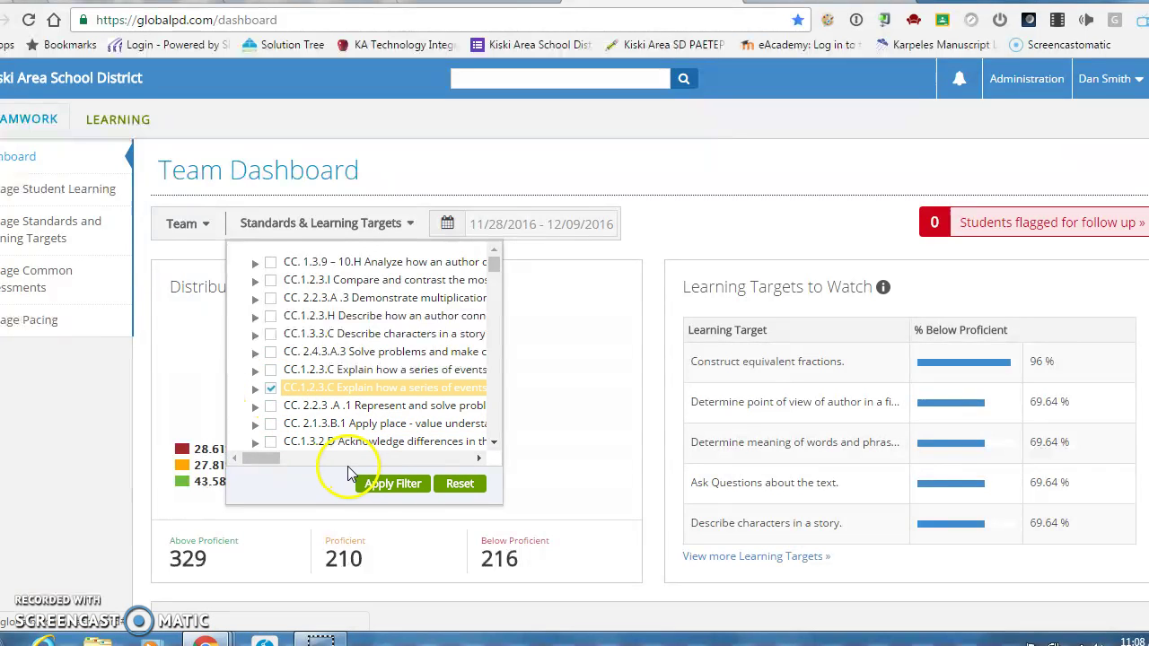
left_click(271, 389)
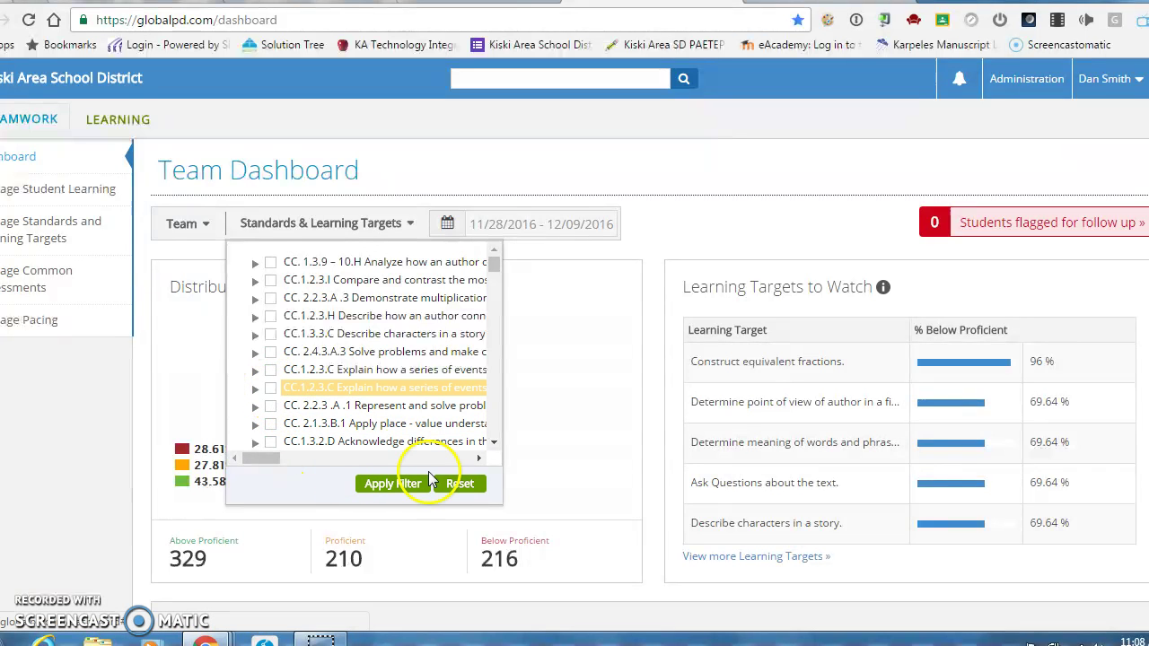
left_click(459, 485)
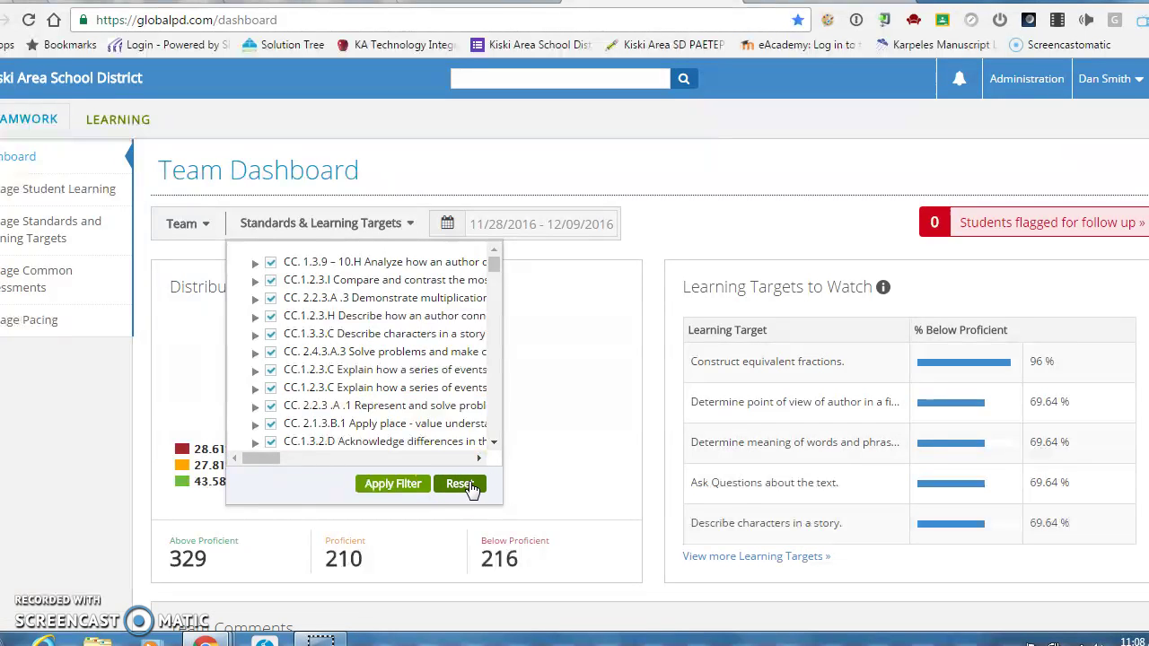
left_click(461, 485)
left_click(462, 486)
left_click(471, 488)
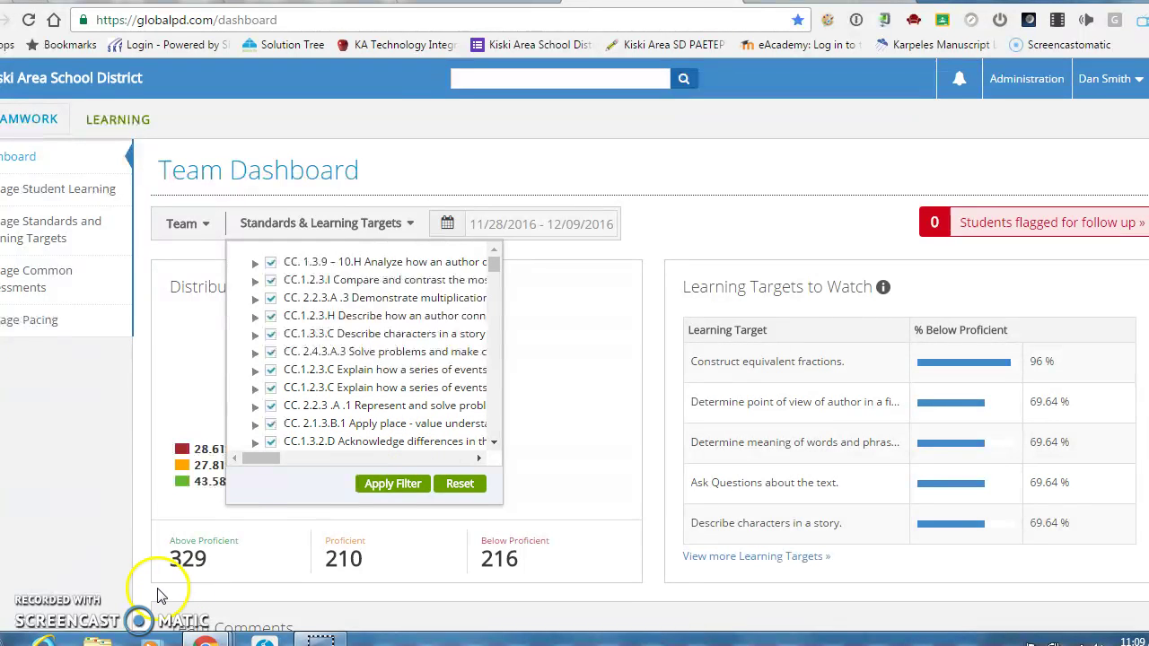
left_click(37, 613)
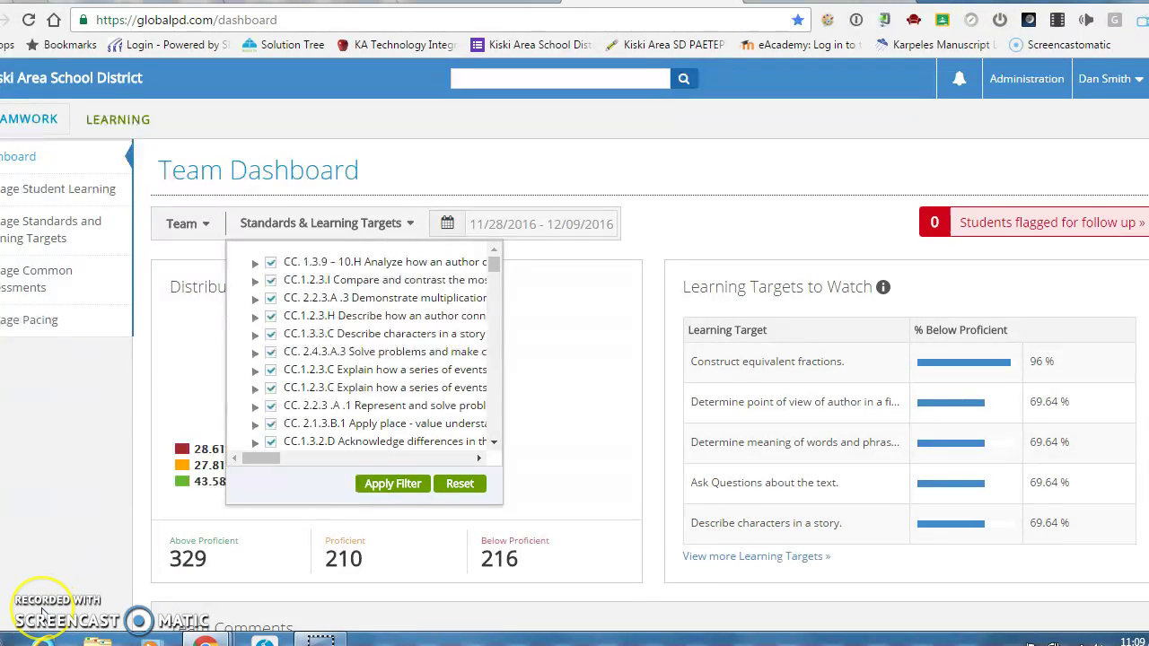